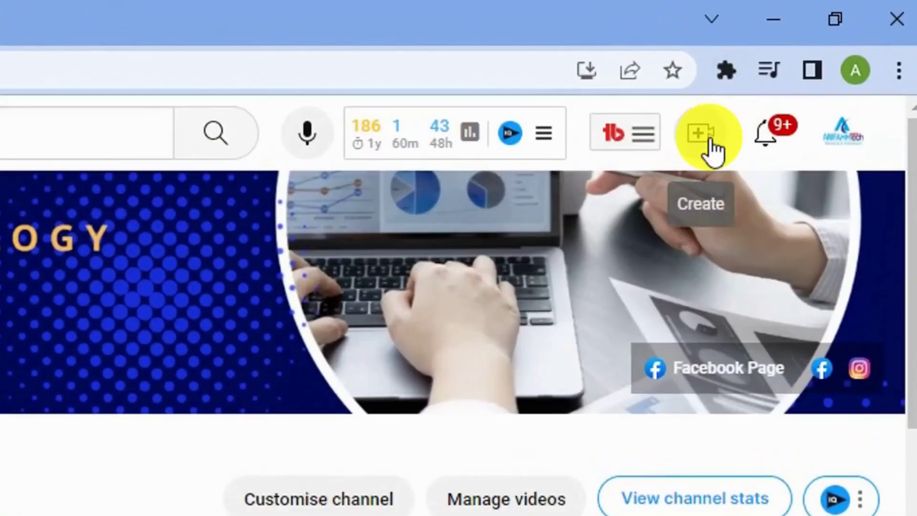
# Start a new video upload with the file test video.mp4.
pyautogui.click(710, 155)
pyautogui.click(725, 200)
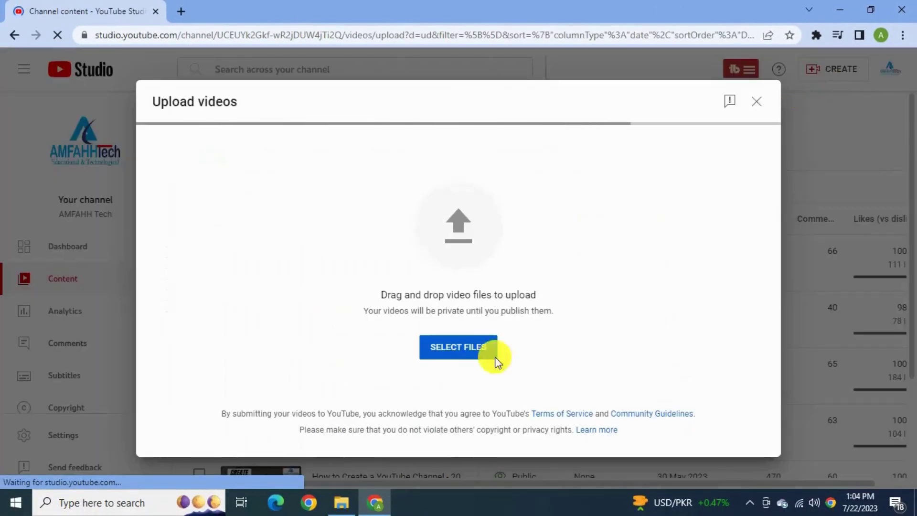
pyautogui.click(494, 355)
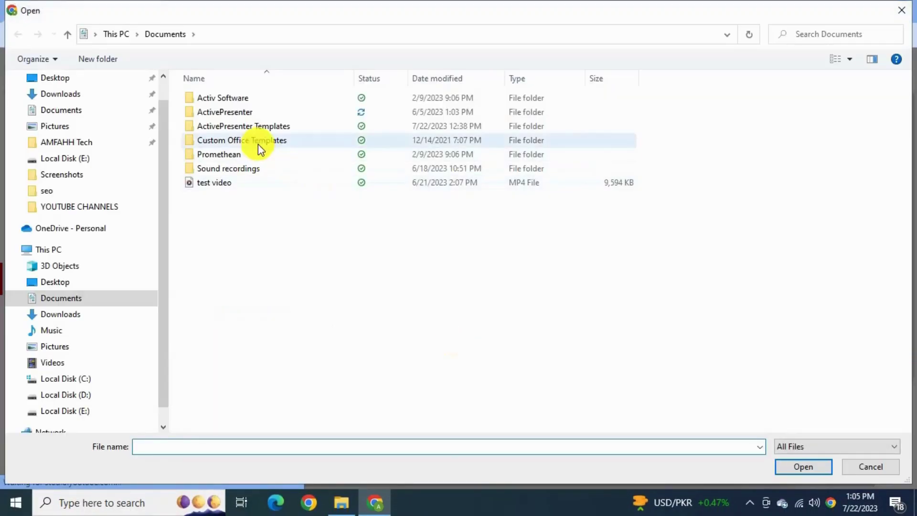
pyautogui.click(224, 184)
pyautogui.doubleClick(224, 184)
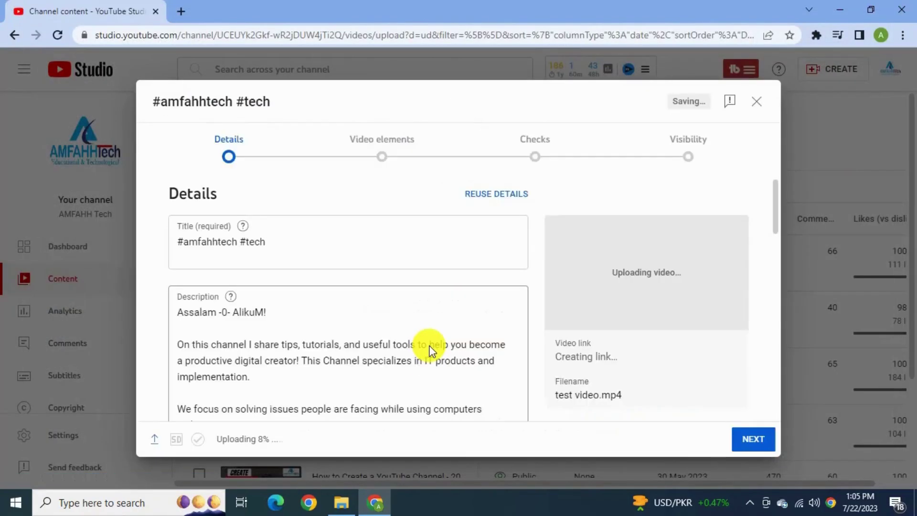
# Title the upload 'how to add files #amfahhtech #tech' and review the Details fields.
pyautogui.click(178, 242)
pyautogui.write('how to add files')
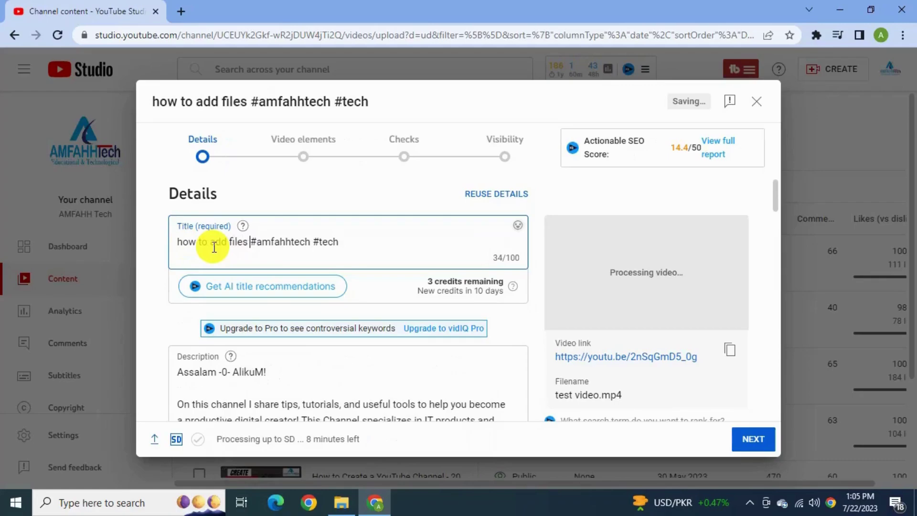
pyautogui.scroll(-10, 416, 238)
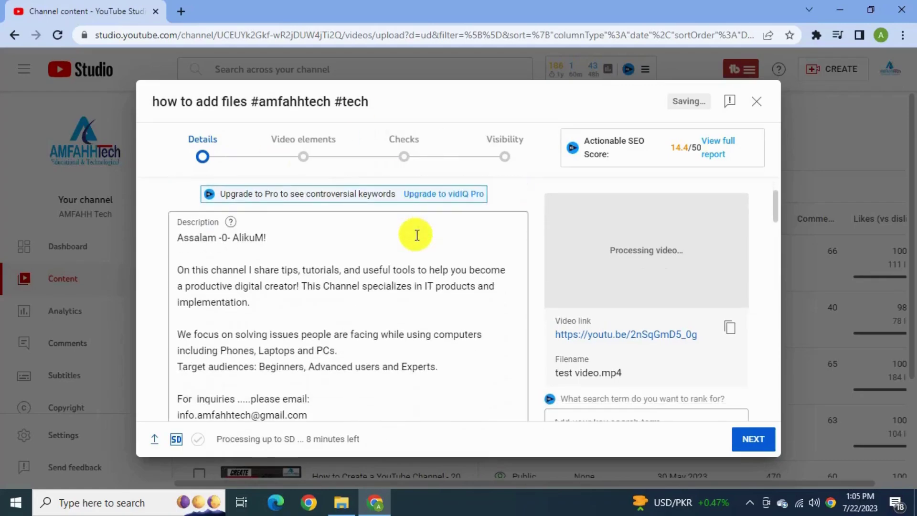
pyautogui.scroll(-15, 235, 358)
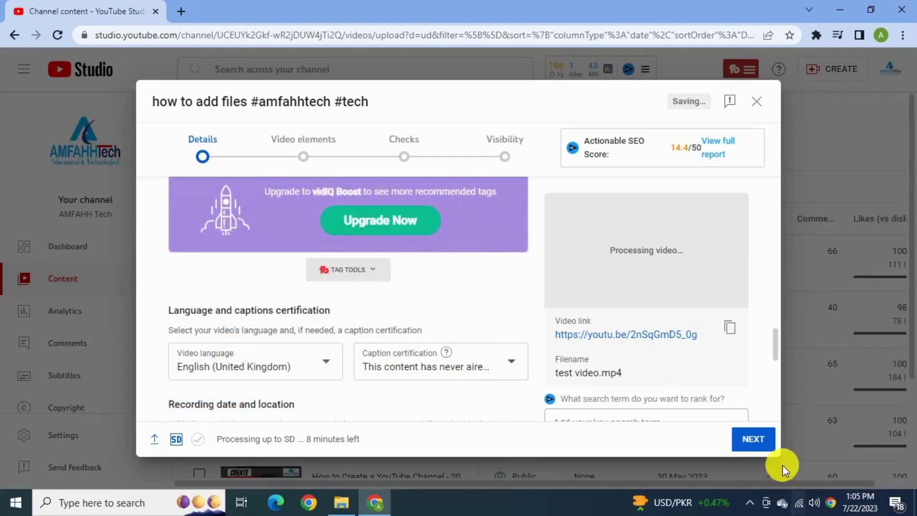
# In Video elements, add a video card linking to 'How To Make Professional Thumbnail'.
pyautogui.click(302, 148)
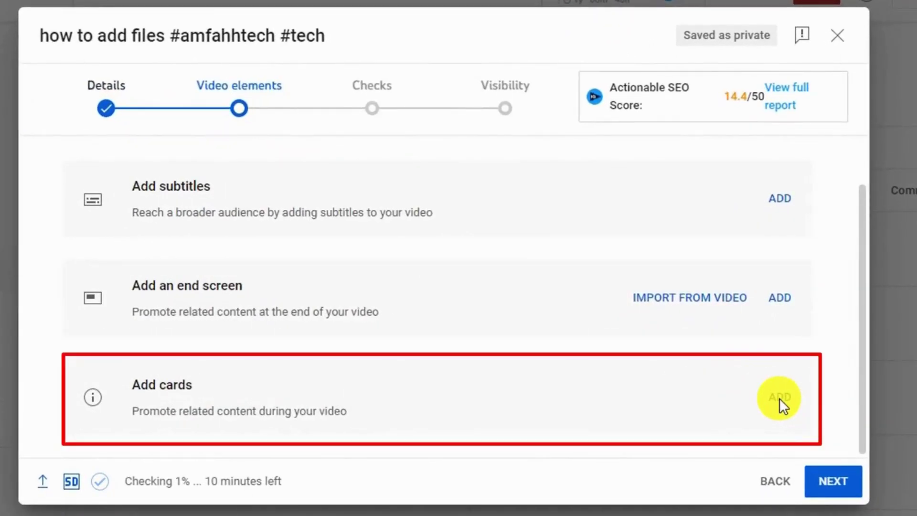
pyautogui.click(779, 398)
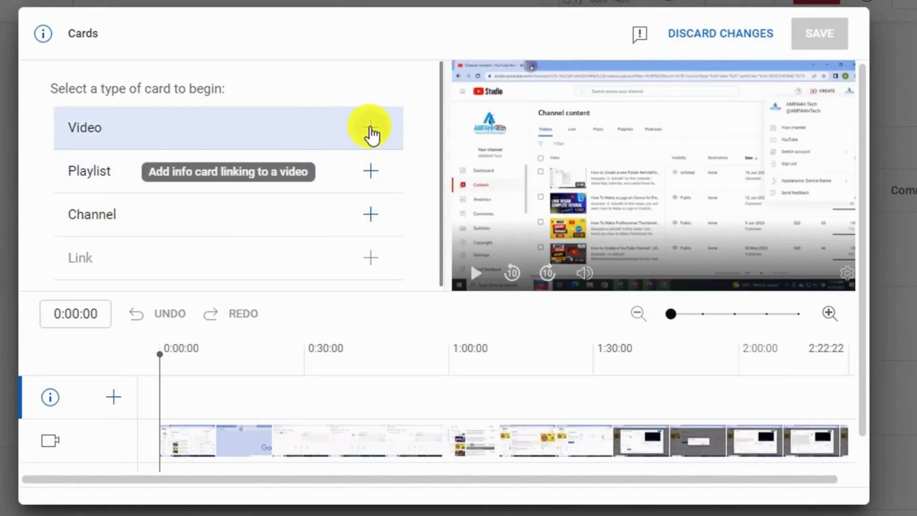
pyautogui.click(371, 128)
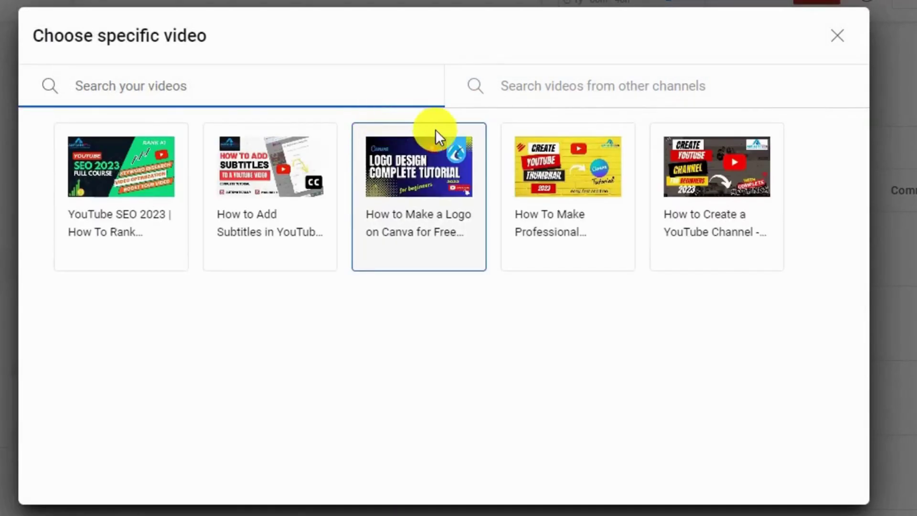
pyautogui.click(568, 189)
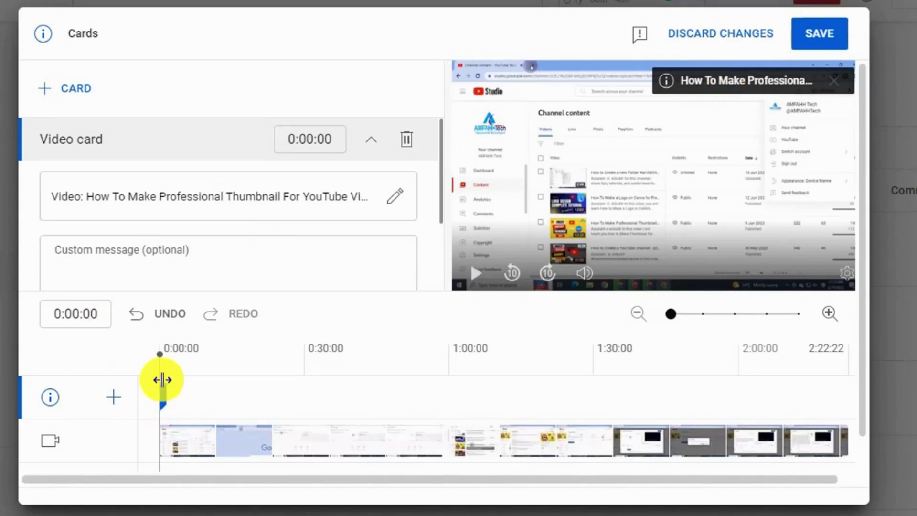
# Move the video card's start time to 1:09:29 and preview it.
pyautogui.moveTo(162, 379)
pyautogui.mouseDown()
pyautogui.moveTo(438, 420)
pyautogui.moveTo(532, 421)
pyautogui.moveTo(496, 423)
pyautogui.mouseUp()
pyautogui.moveTo(163, 396)
pyautogui.mouseDown()
pyautogui.moveTo(498, 412)
pyautogui.moveTo(486, 377)
pyautogui.mouseUp()
pyautogui.press('space')
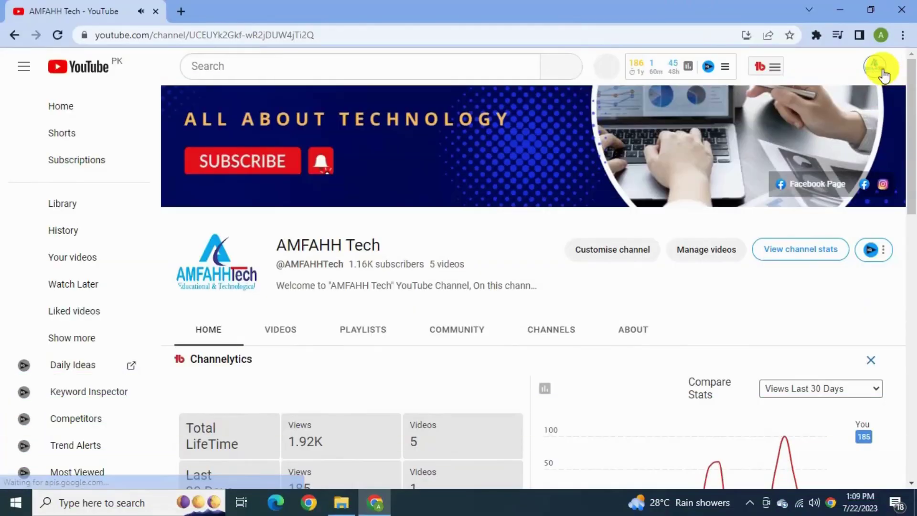
# From Content, open the 'How to Create a YouTube Channel - 2023 Beginner's Guide' details page.
pyautogui.click(883, 74)
pyautogui.click(744, 175)
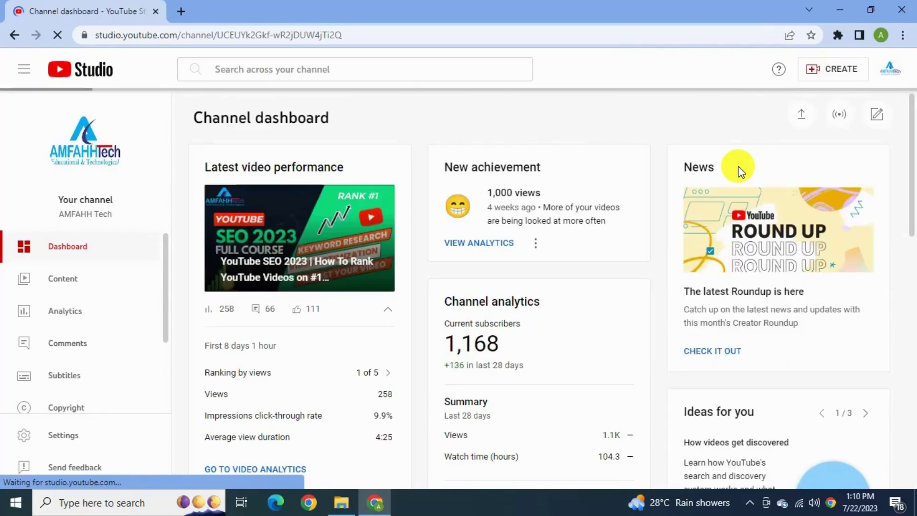
pyautogui.click(50, 277)
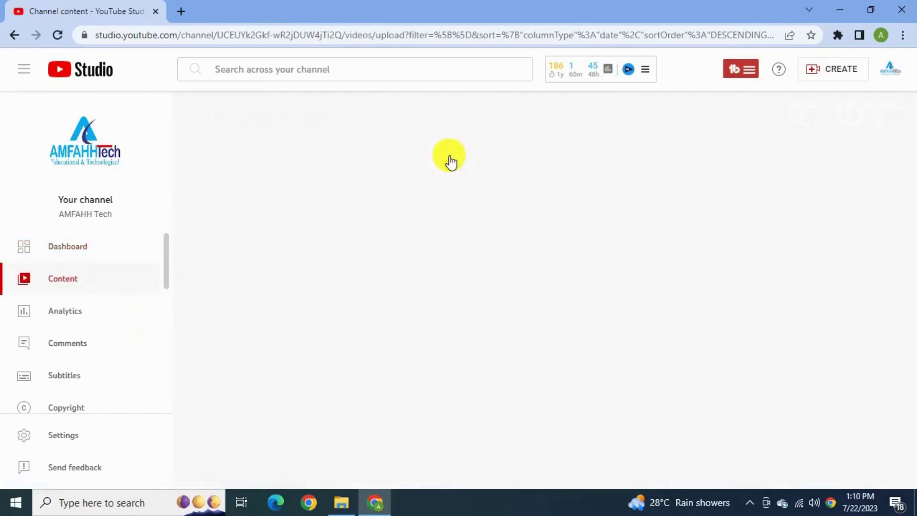
pyautogui.scroll(-2, 431, 314)
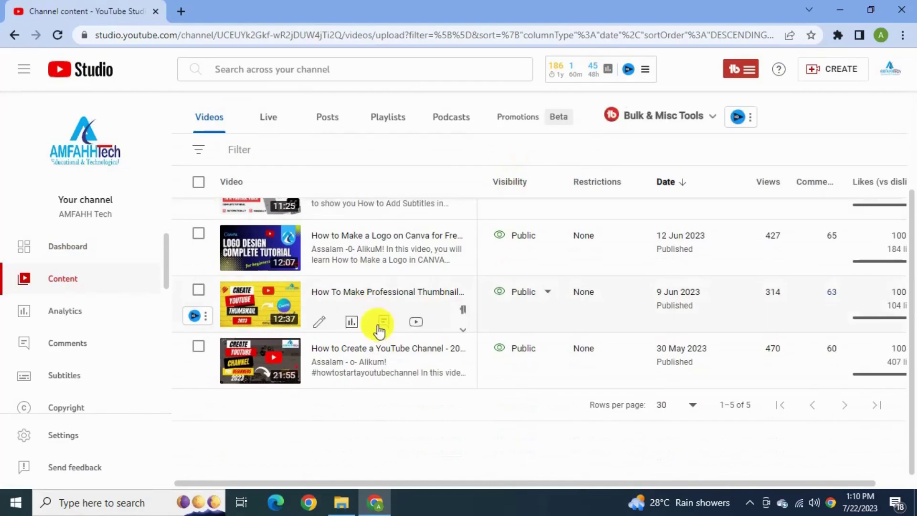
pyautogui.click(405, 354)
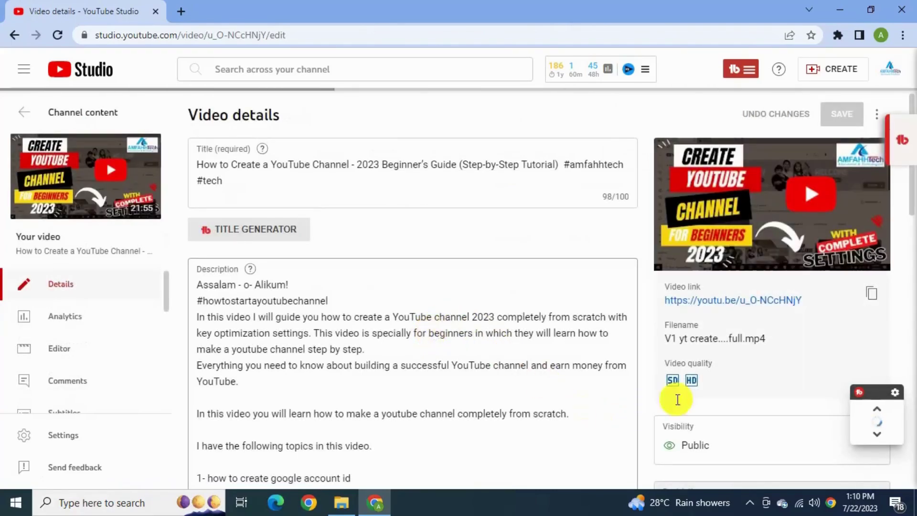
pyautogui.scroll(-12, 685, 266)
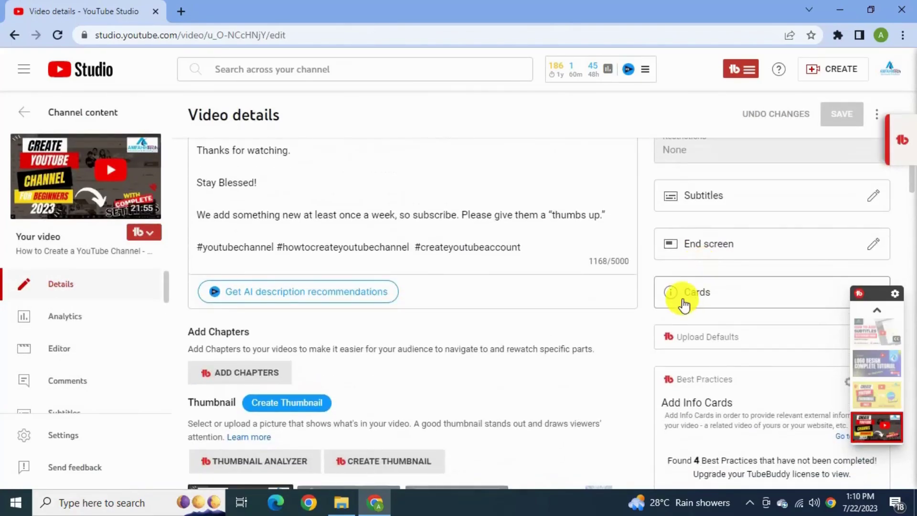
# Add a playlist card for the Canva playlist to this video.
pyautogui.click(683, 302)
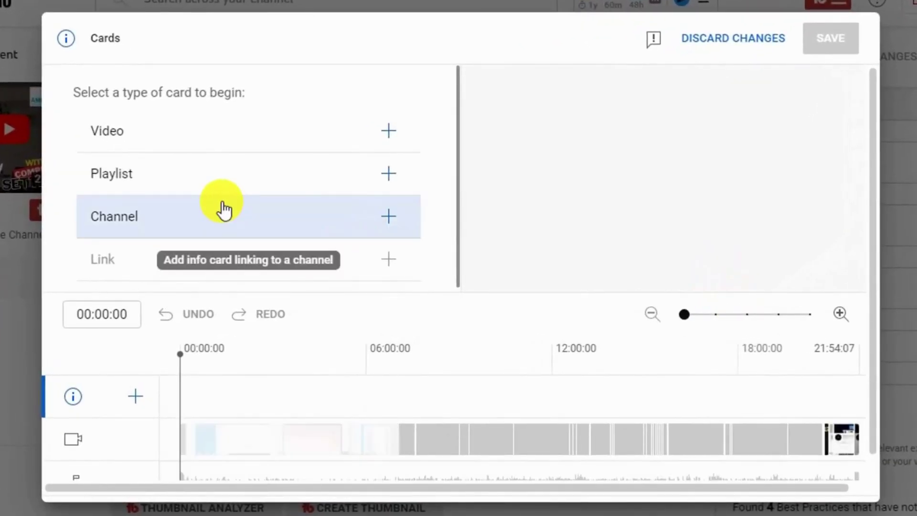
pyautogui.click(389, 174)
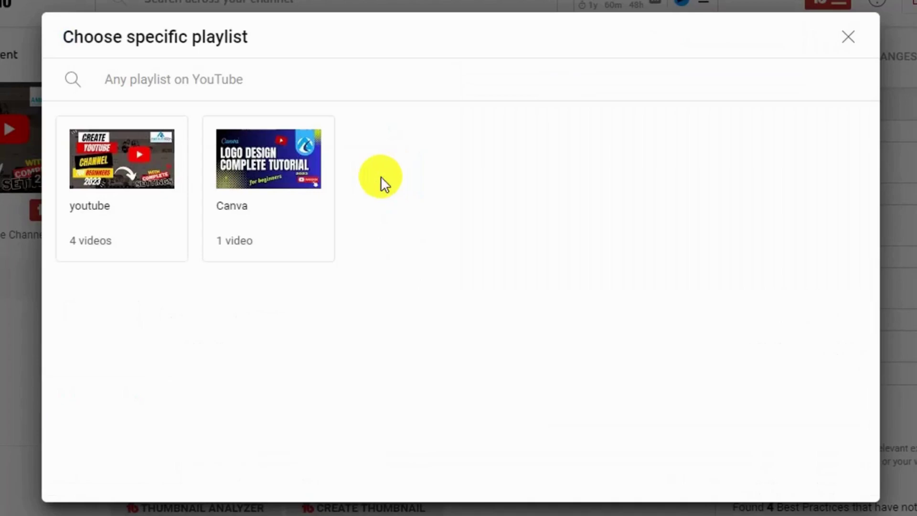
pyautogui.click(297, 165)
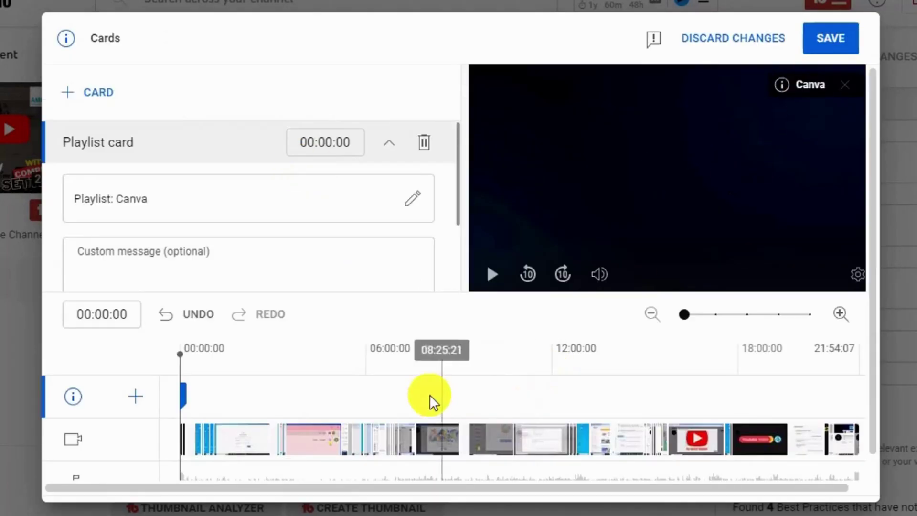
# Move the Canva card's start time to 10:29:05 and preview it.
pyautogui.moveTo(182, 373)
pyautogui.mouseDown()
pyautogui.moveTo(301, 416)
pyautogui.moveTo(409, 436)
pyautogui.moveTo(418, 448)
pyautogui.mouseUp()
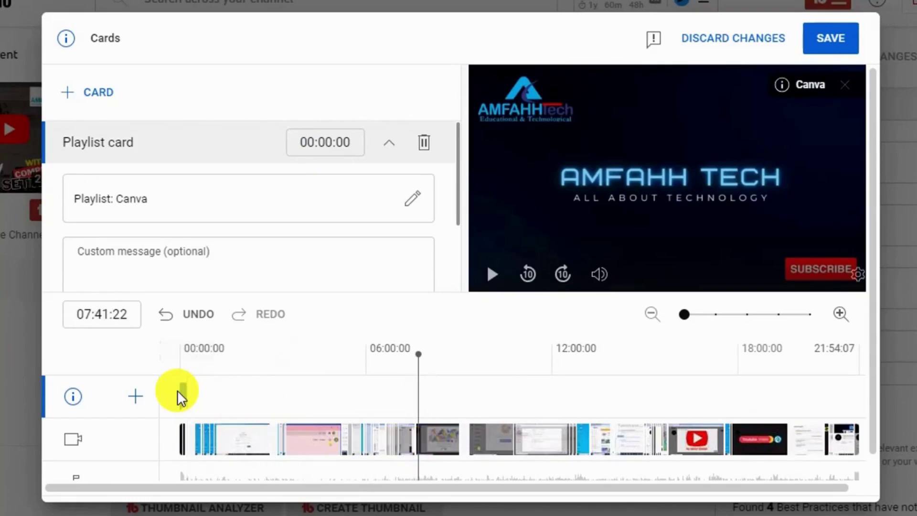
pyautogui.moveTo(182, 395)
pyautogui.mouseDown()
pyautogui.moveTo(420, 429)
pyautogui.moveTo(475, 396)
pyautogui.moveTo(509, 401)
pyautogui.moveTo(487, 425)
pyautogui.mouseUp()
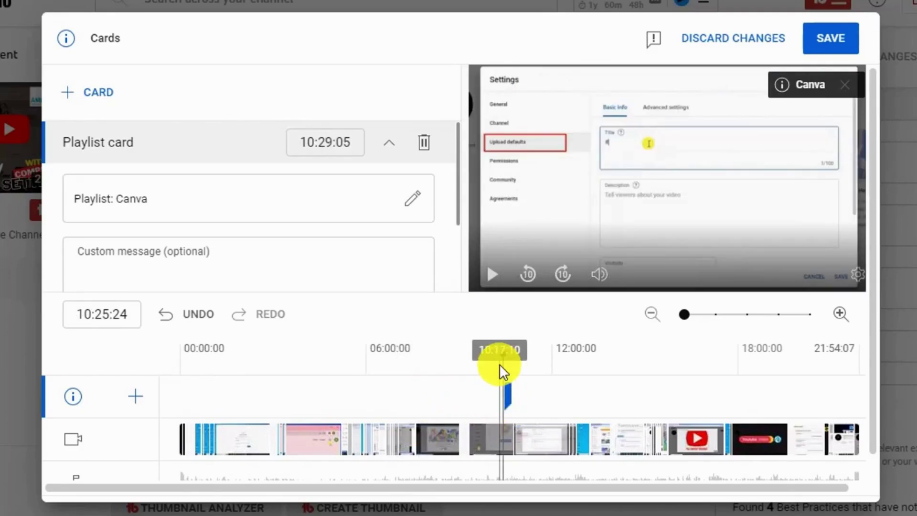
pyautogui.moveTo(501, 364); pyautogui.dragTo(497, 367)
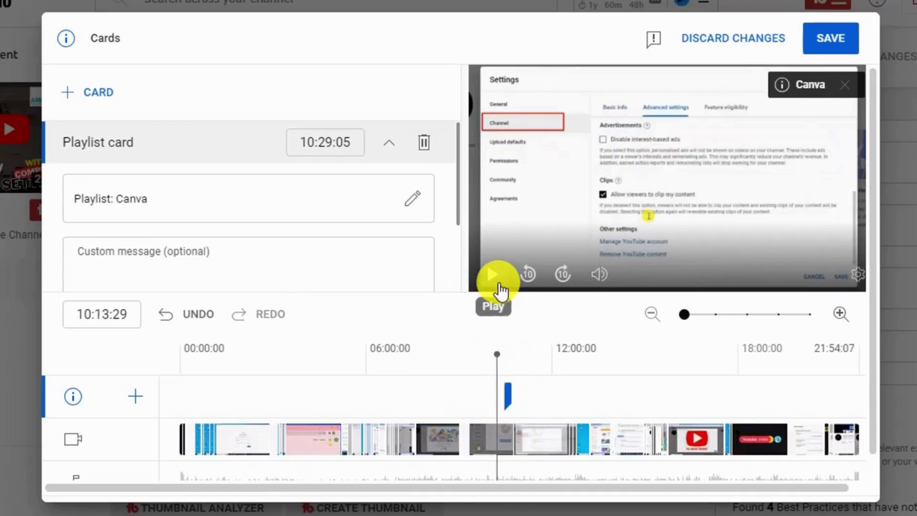
pyautogui.click(498, 285)
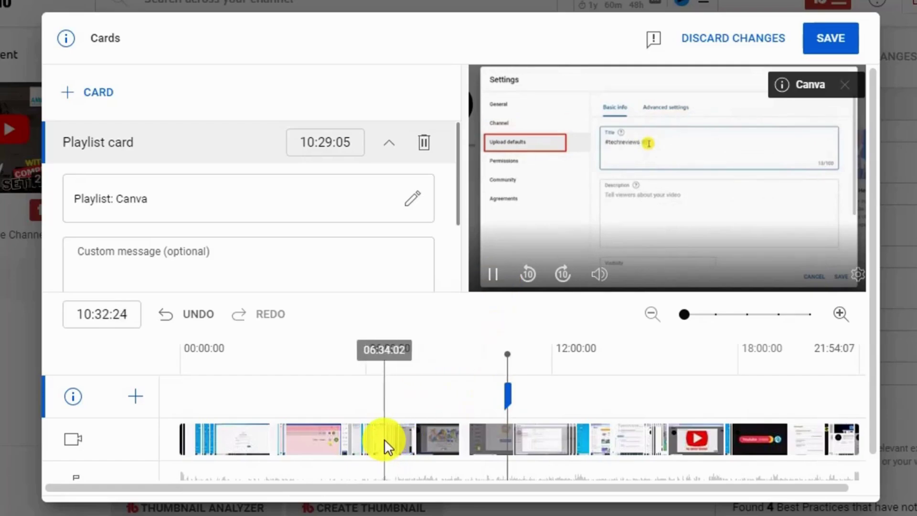
# Save the playlist card, then seek the video near 10:40 to confirm the Canva card teaser.
pyautogui.click(819, 49)
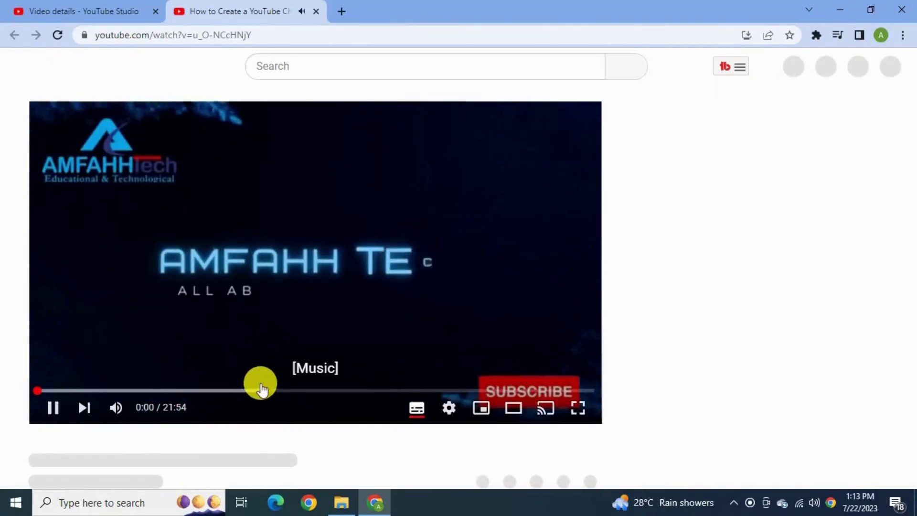
pyautogui.click(260, 389)
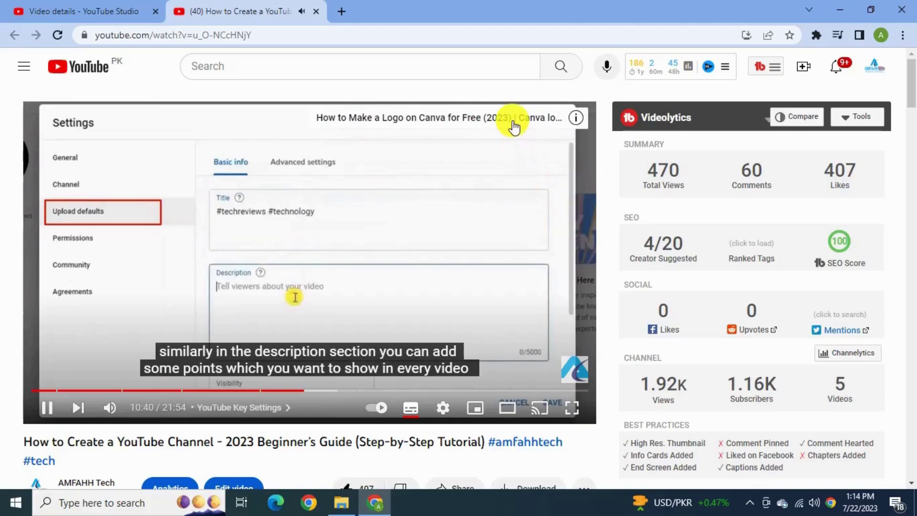
pyautogui.scroll(-10, 513, 127)
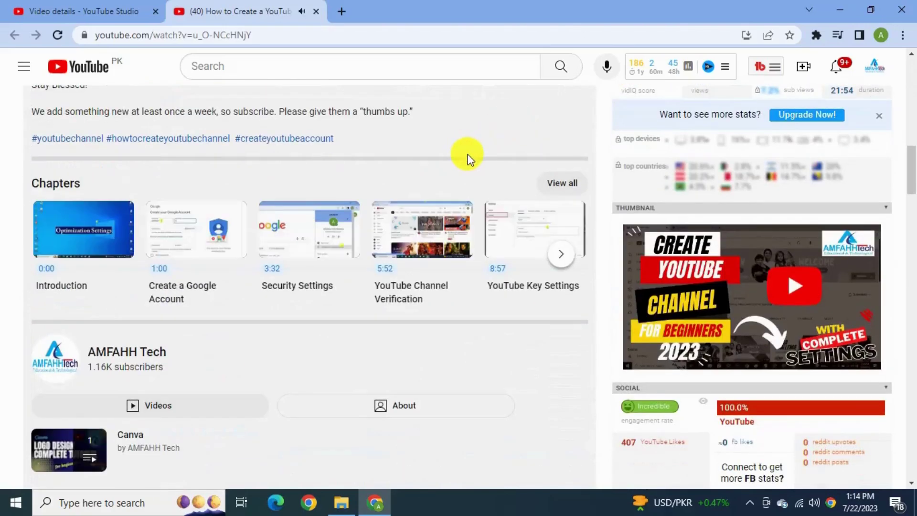
pyautogui.scroll(-1, 467, 157)
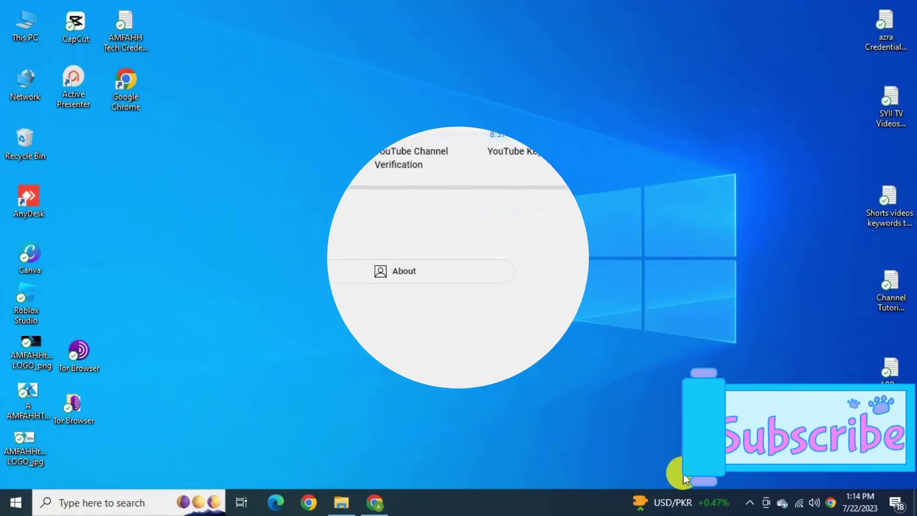